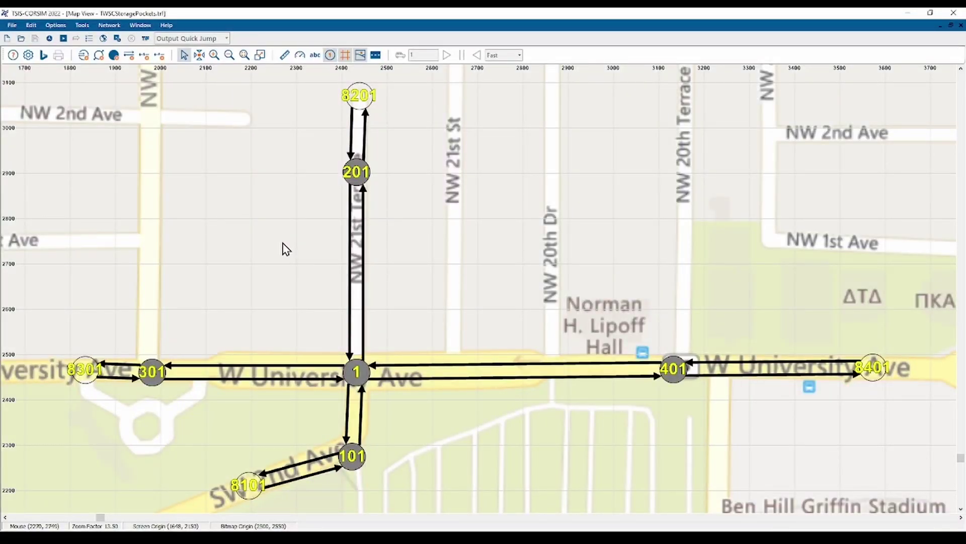
Step: Open the Bing Maps location editor and pan the preview over the campus streets
{"action": "left_click", "coordinate": [44, 54]}
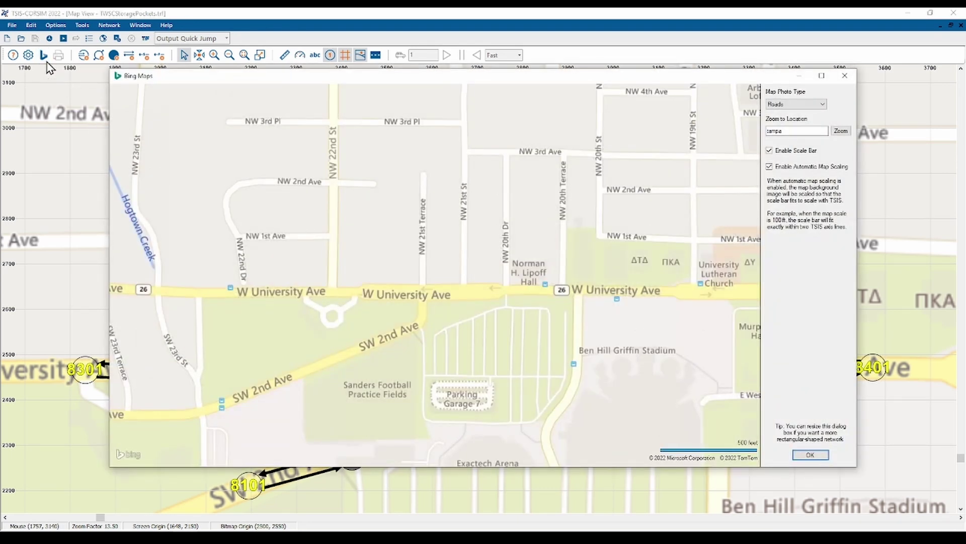
{"action": "left_click_drag", "start_coordinate": [532, 327], "coordinate": [553, 382]}
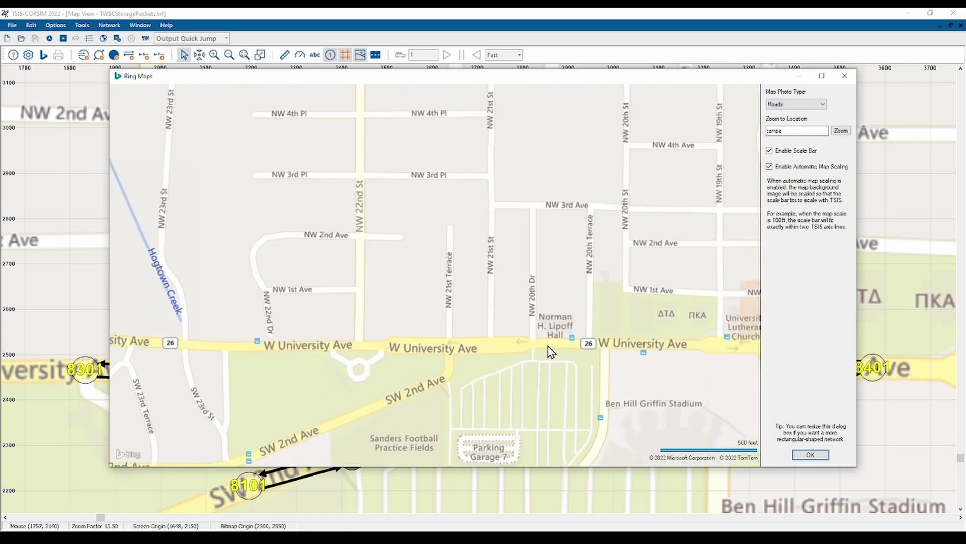
{"action": "scroll", "coordinate": [551, 350], "scroll_direction": "down", "scroll_amount": 4}
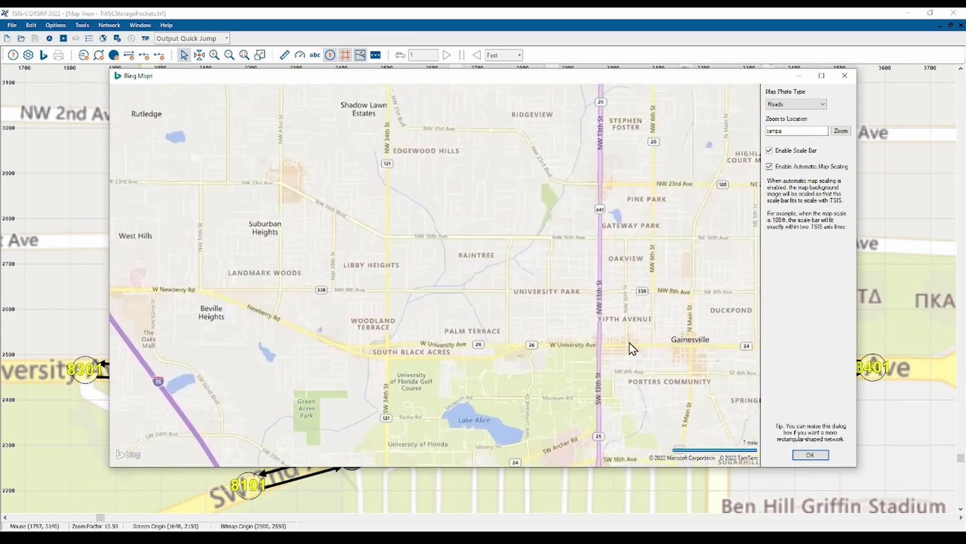
{"action": "scroll", "coordinate": [629, 345], "scroll_direction": "up", "scroll_amount": 4}
{"action": "left_click_drag", "start_coordinate": [513, 370], "coordinate": [644, 263]}
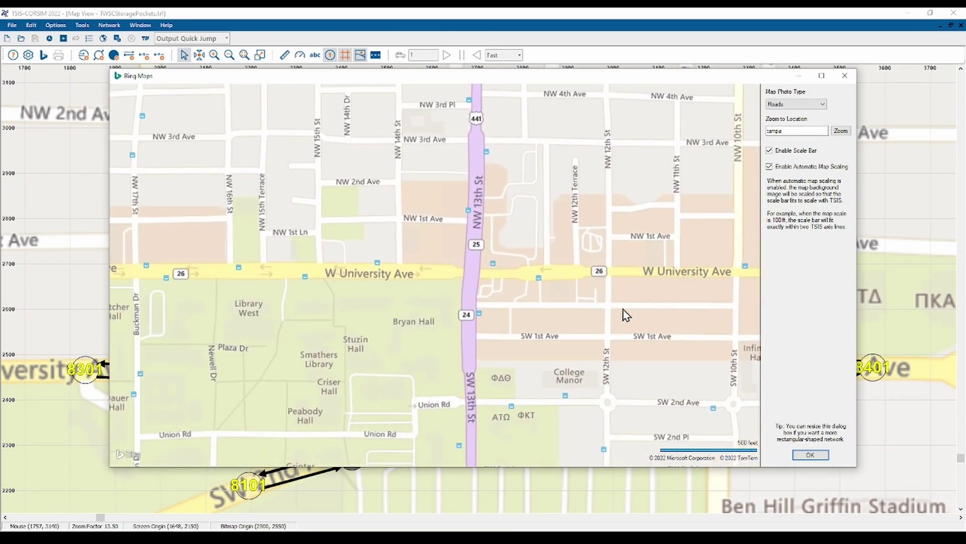
Step: Switch the map preview to labelled aerial imagery, then back to the road map
{"action": "left_click", "coordinate": [822, 105]}
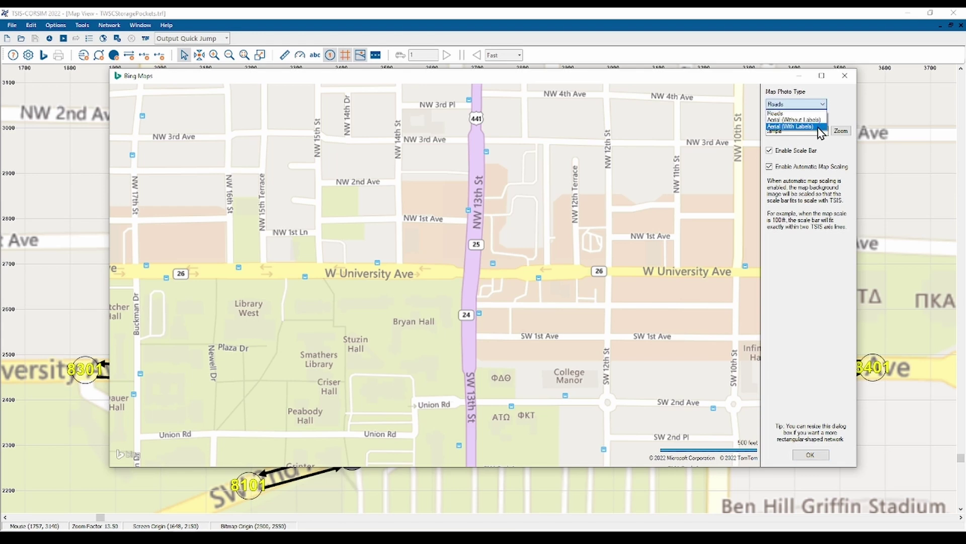
{"action": "left_click", "coordinate": [793, 127]}
{"action": "left_click", "coordinate": [814, 105]}
{"action": "left_click", "coordinate": [811, 113]}
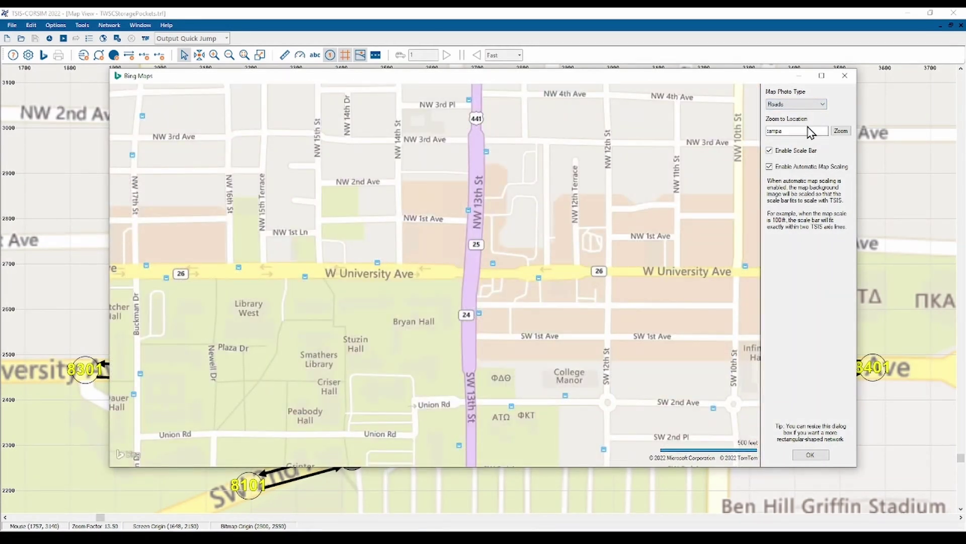
Step: Jump the preview to Tampa, pan toward N 21st St, and apply it as the background
{"action": "left_click", "coordinate": [807, 130]}
{"action": "left_click", "coordinate": [839, 132]}
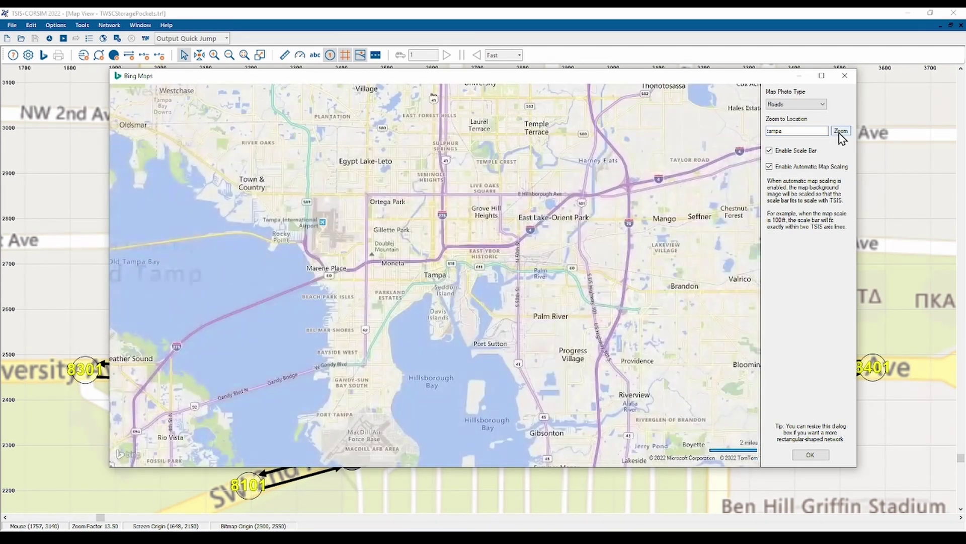
{"action": "scroll", "coordinate": [453, 259], "scroll_direction": "up", "scroll_amount": 6}
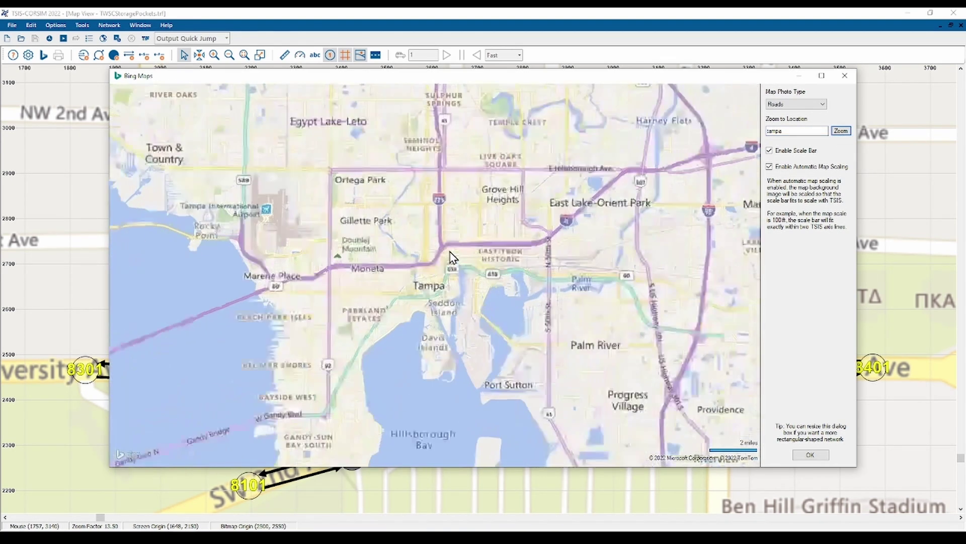
{"action": "scroll", "coordinate": [406, 233], "scroll_direction": "down", "scroll_amount": 5}
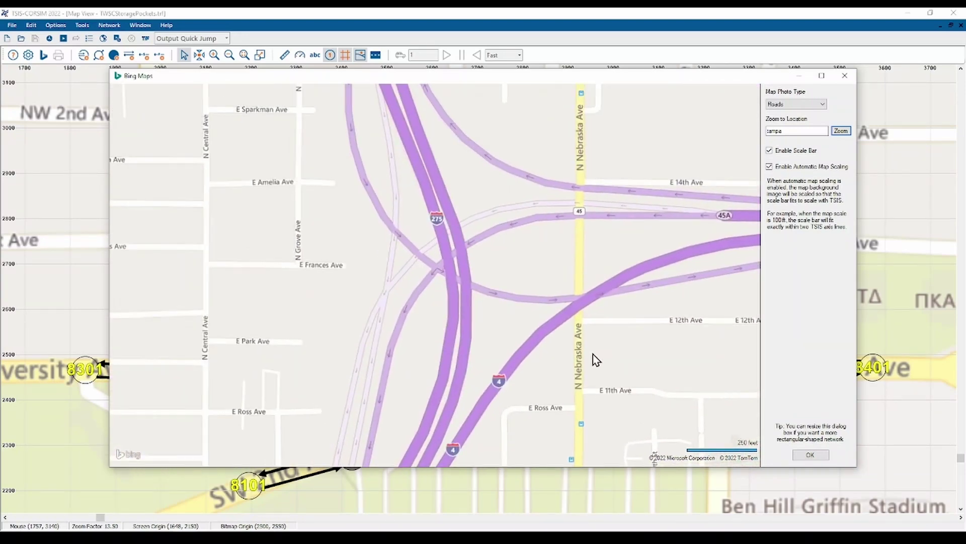
{"action": "scroll", "coordinate": [513, 284], "scroll_direction": "up", "scroll_amount": 3}
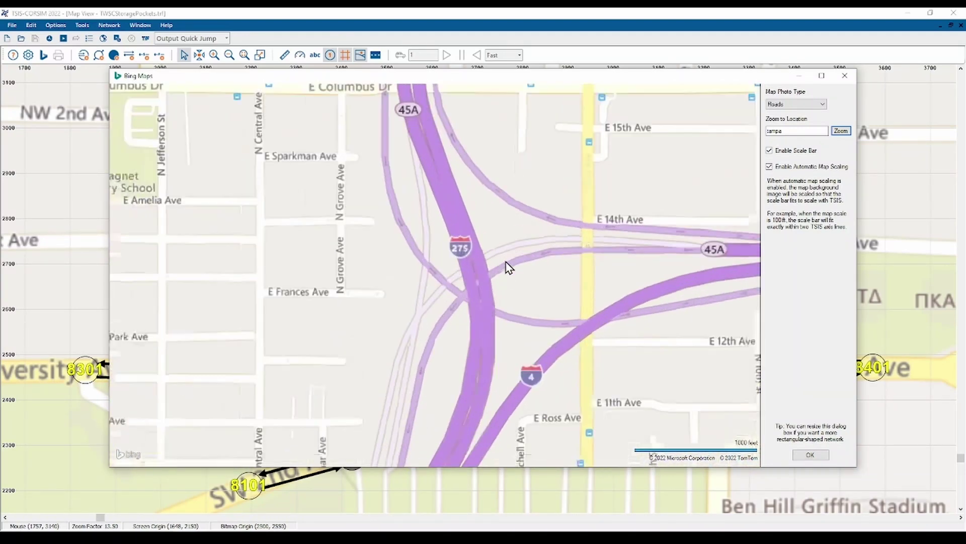
{"action": "scroll", "coordinate": [302, 322], "scroll_direction": "down", "scroll_amount": 2}
{"action": "scroll", "coordinate": [585, 308], "scroll_direction": "down", "scroll_amount": 2}
{"action": "left_click_drag", "start_coordinate": [600, 307], "coordinate": [213, 328]}
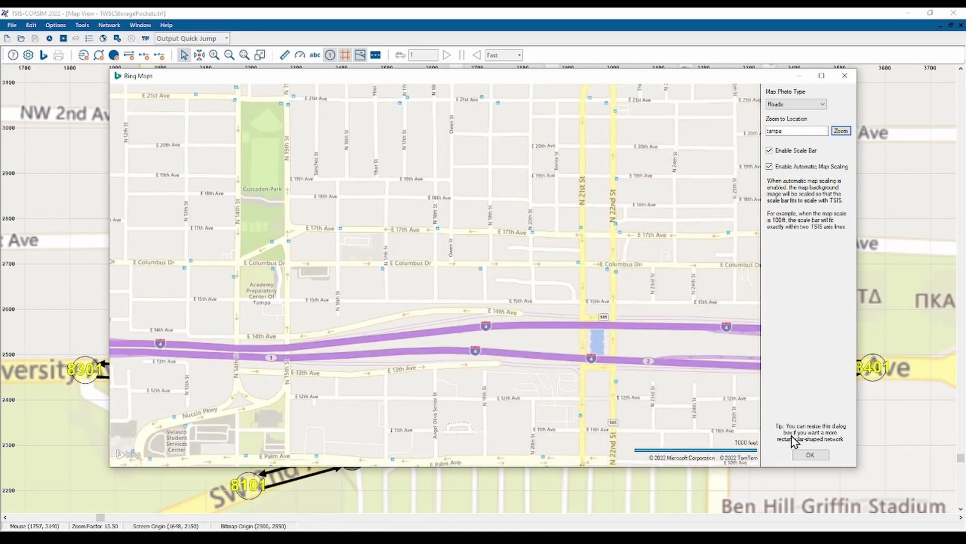
{"action": "left_click", "coordinate": [808, 455]}
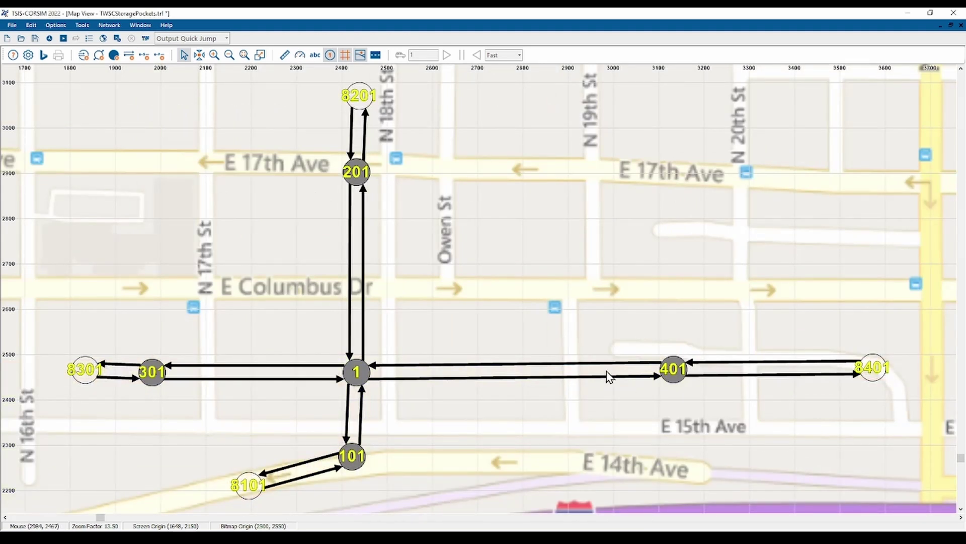
Step: Zoom out of the network in Map View
{"action": "scroll", "coordinate": [606, 378], "scroll_direction": "down", "scroll_amount": 3}
{"action": "scroll", "coordinate": [562, 321], "scroll_direction": "down", "scroll_amount": 2}
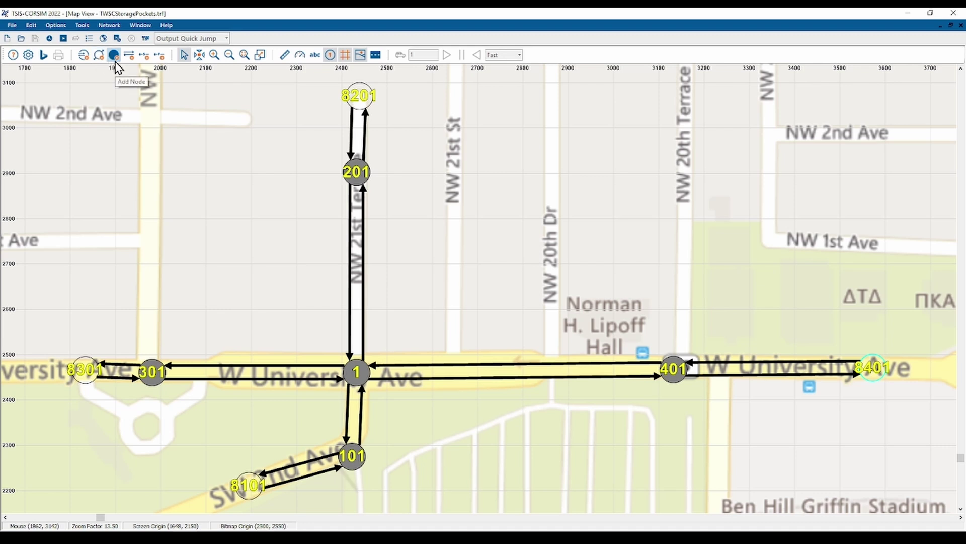
{"action": "left_click", "coordinate": [362, 182]}
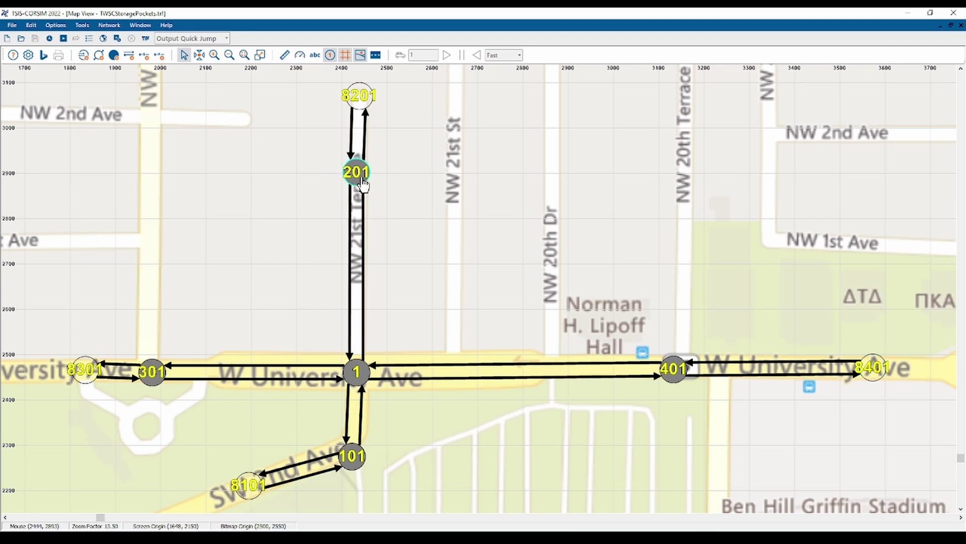
{"action": "left_click", "coordinate": [160, 380]}
{"action": "left_click", "coordinate": [359, 380]}
{"action": "right_click", "coordinate": [360, 381]}
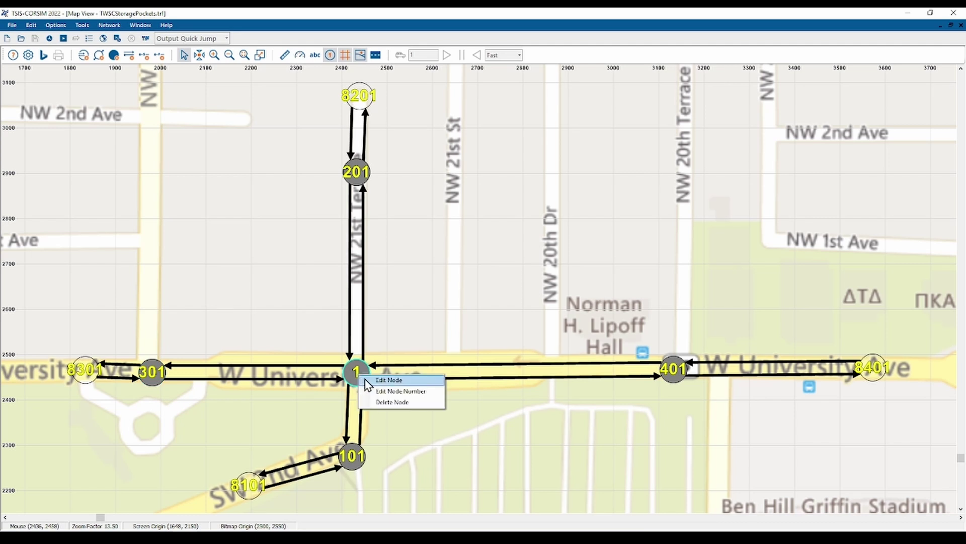
{"action": "left_click", "coordinate": [368, 378]}
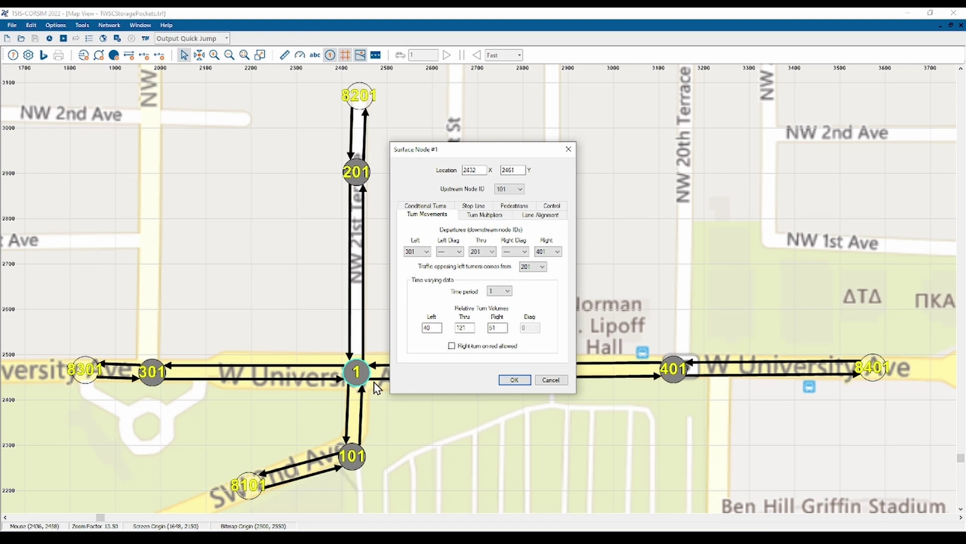
{"action": "left_click", "coordinate": [552, 381]}
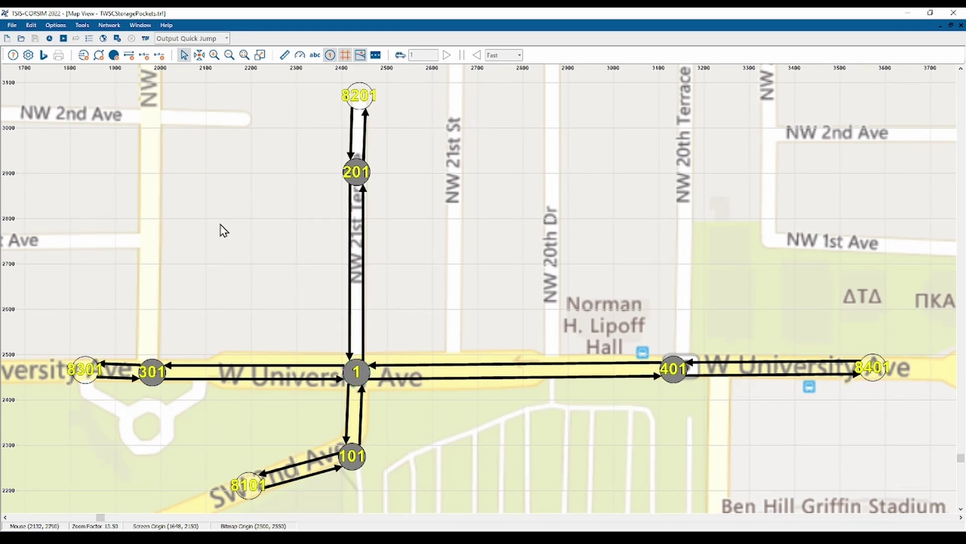
Step: Run CORSIM, confirming the map closes, and check Run Properties without changing them
{"action": "left_click", "coordinate": [50, 39]}
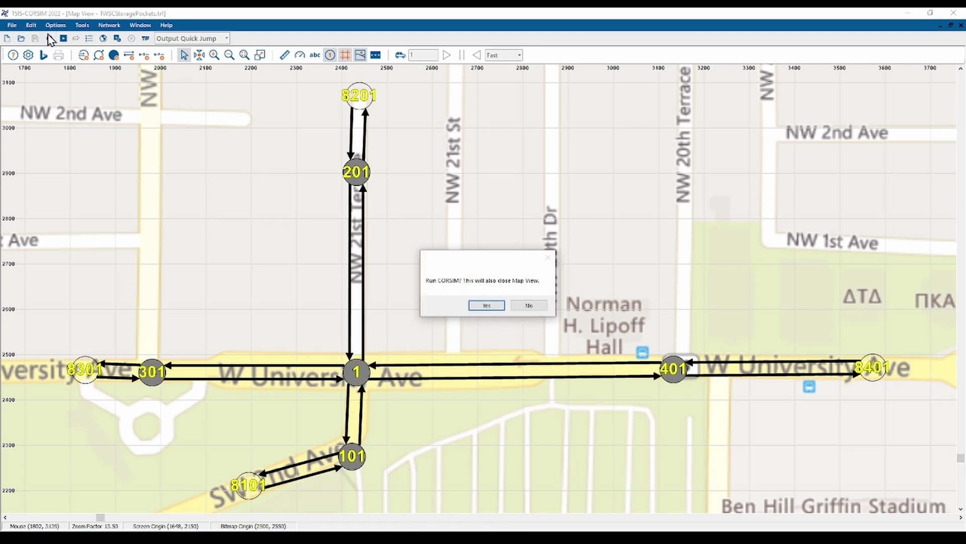
{"action": "left_click", "coordinate": [486, 307]}
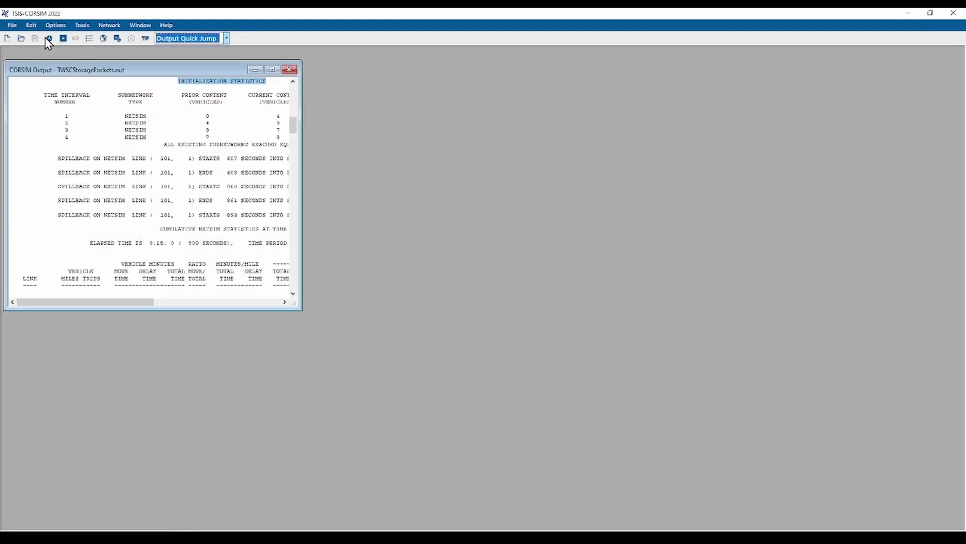
{"action": "left_click", "coordinate": [56, 27]}
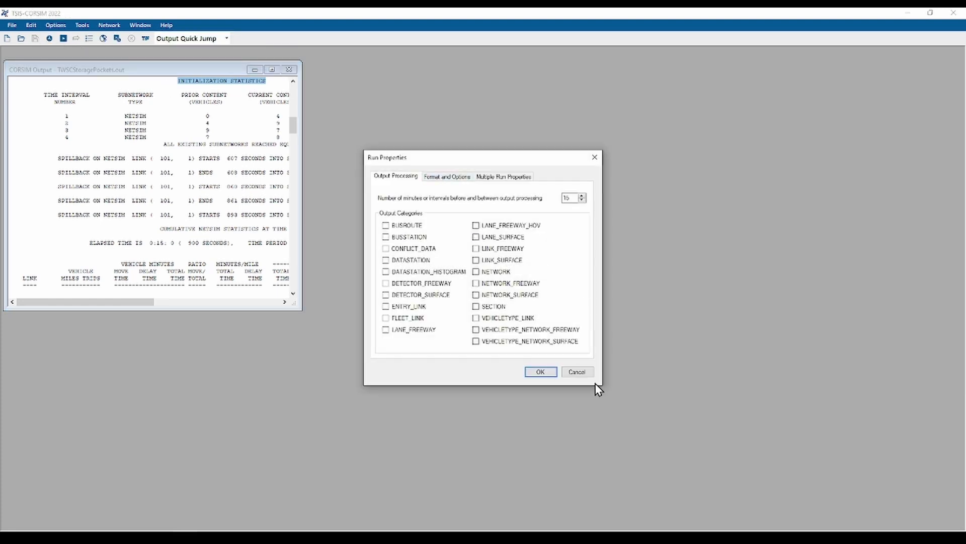
{"action": "left_click", "coordinate": [589, 372]}
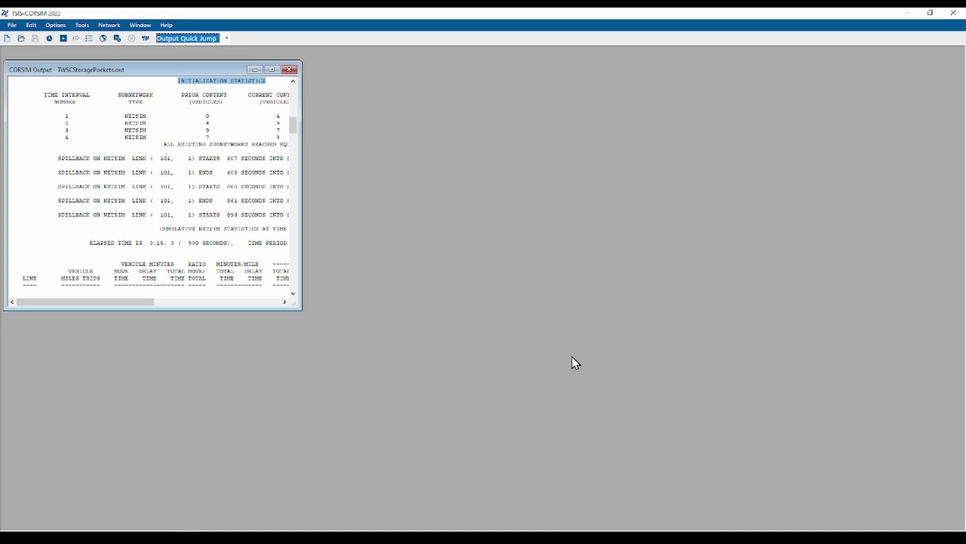
Step: Maximize the TWSCStoragePockets.out report and scroll to the network-wide averages, including 18.44 mph
{"action": "left_click", "coordinate": [269, 70]}
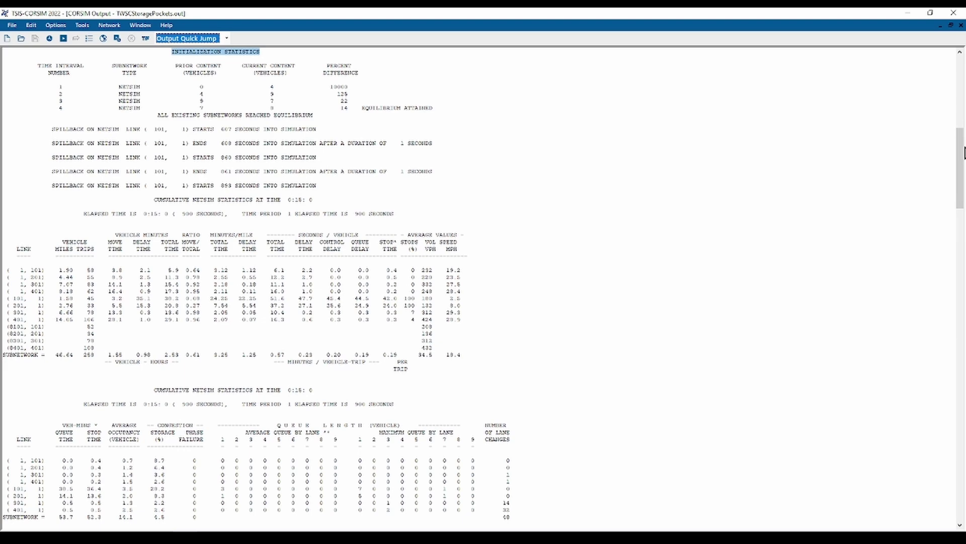
{"action": "left_click_drag", "start_coordinate": [963, 153], "coordinate": [962, 487]}
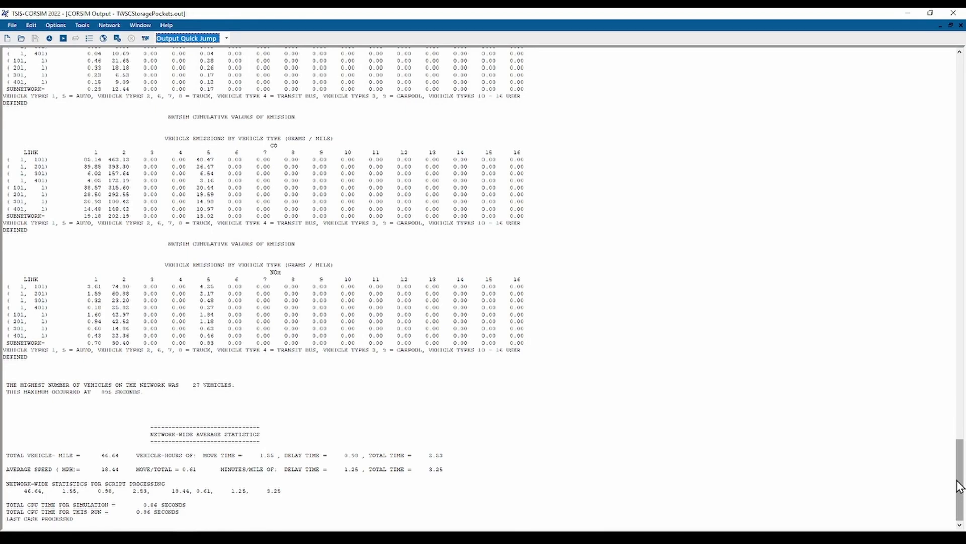
{"action": "left_click_drag", "start_coordinate": [957, 486], "coordinate": [957, 486]}
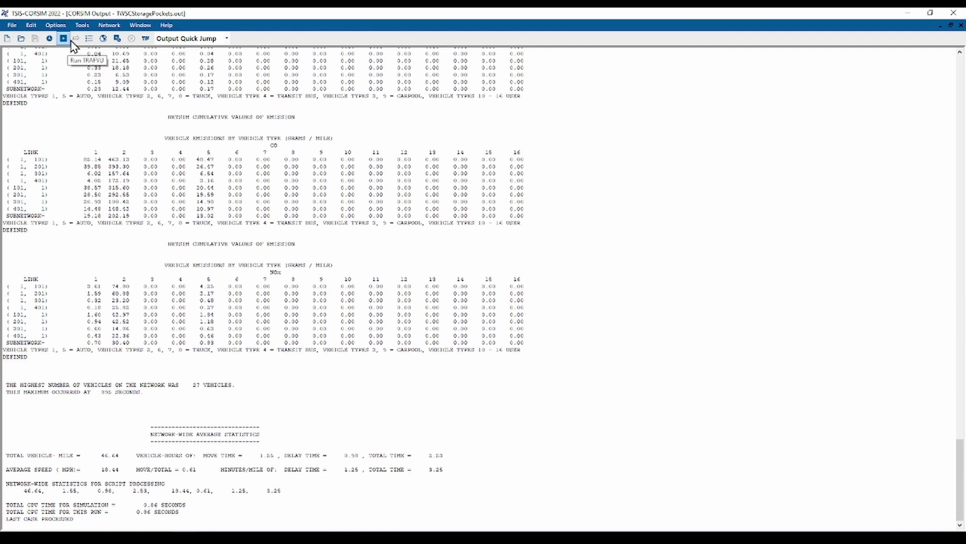
Step: Return to Map View, enable vehicle animation, and play it over the campus network
{"action": "left_click", "coordinate": [103, 39]}
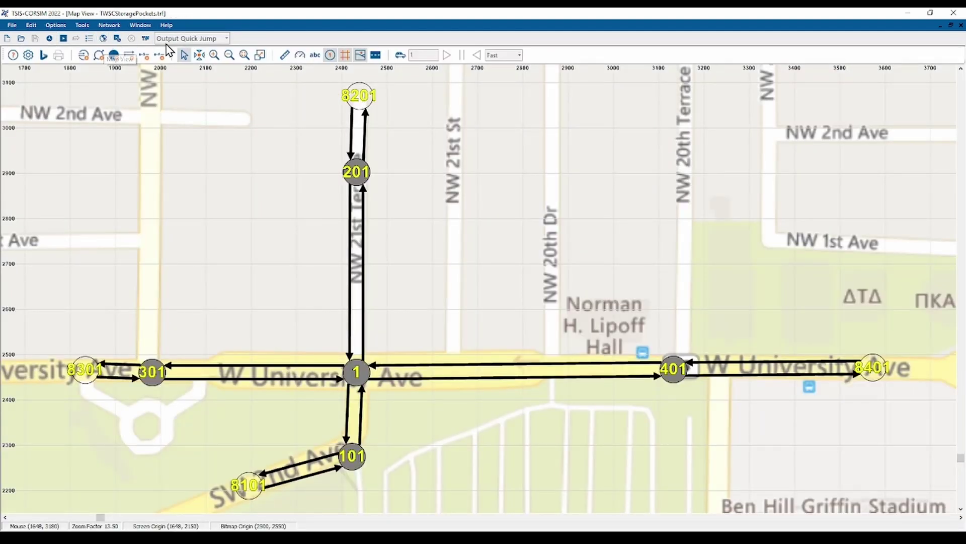
{"action": "left_click", "coordinate": [401, 55]}
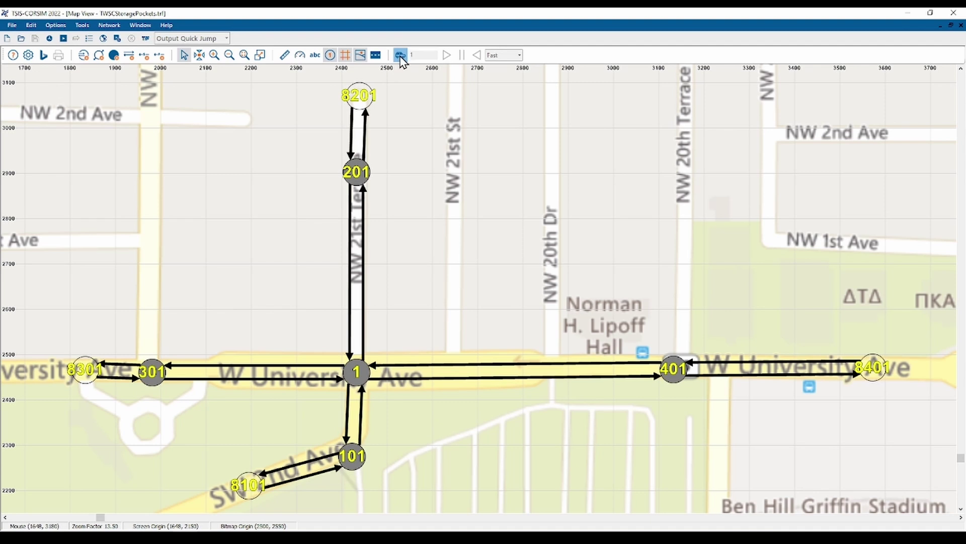
{"action": "left_click", "coordinate": [447, 56]}
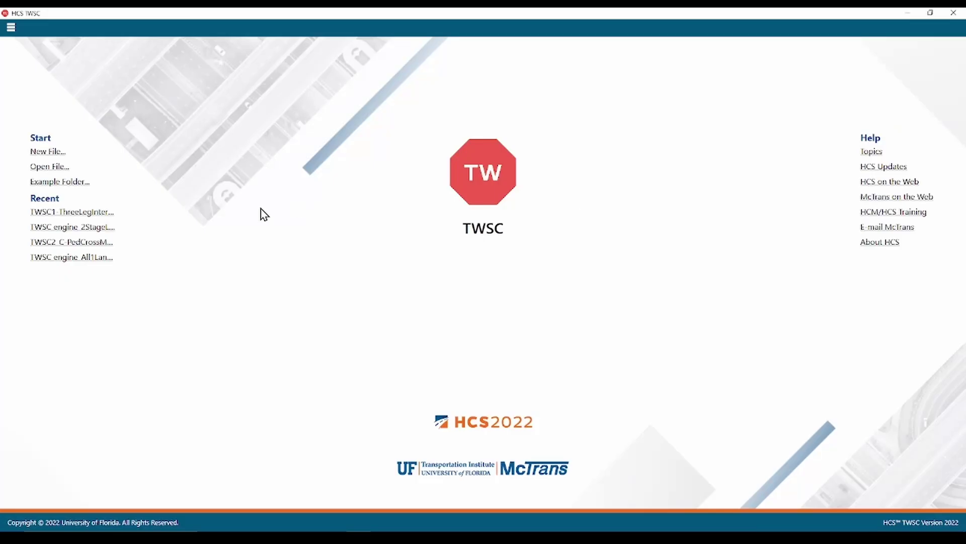
Step: Open the recent TWSC1-ThreeLegIntersection file and launch its CORSIM View Animation
{"action": "left_click", "coordinate": [103, 214]}
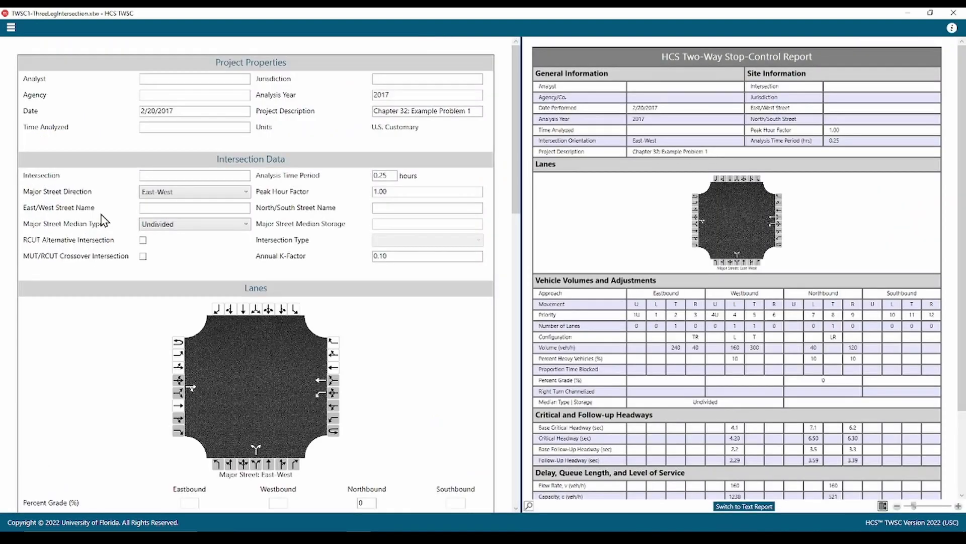
{"action": "left_click", "coordinate": [11, 28]}
{"action": "mouse_move", "coordinate": [80, 216]}
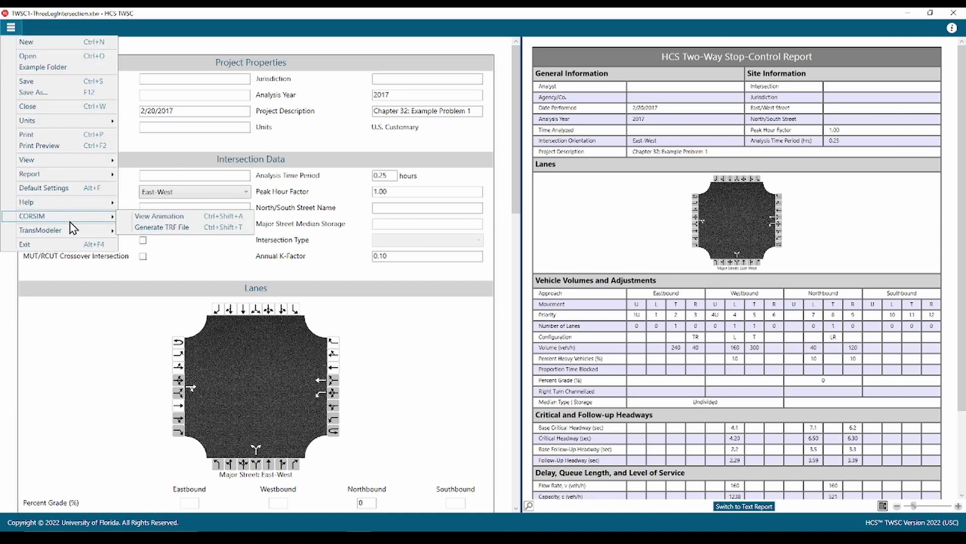
{"action": "left_click", "coordinate": [191, 218]}
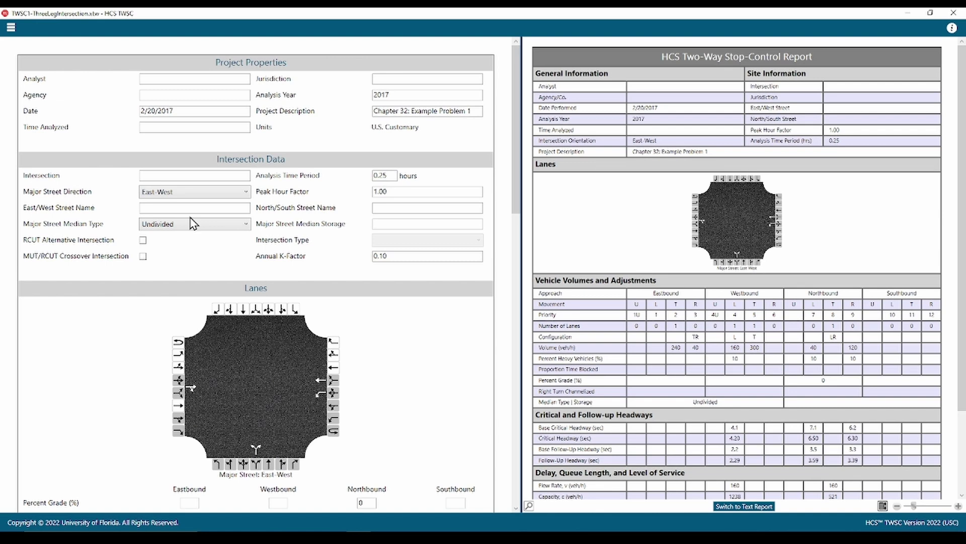